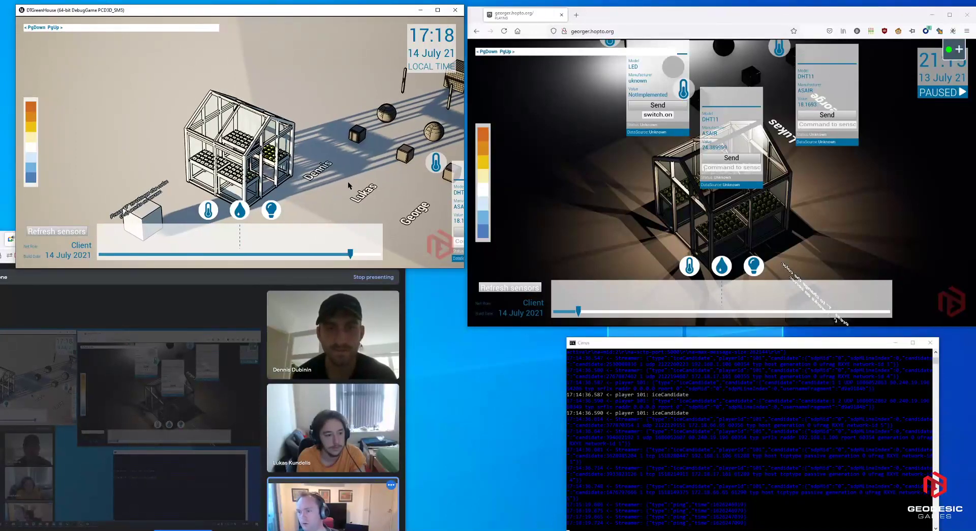
# - Check the readings on the first column's cube and sphere sensors beside the greenhouse and close their data cards
pyautogui.moveTo(372, 183); pyautogui.dragTo(372, 148)
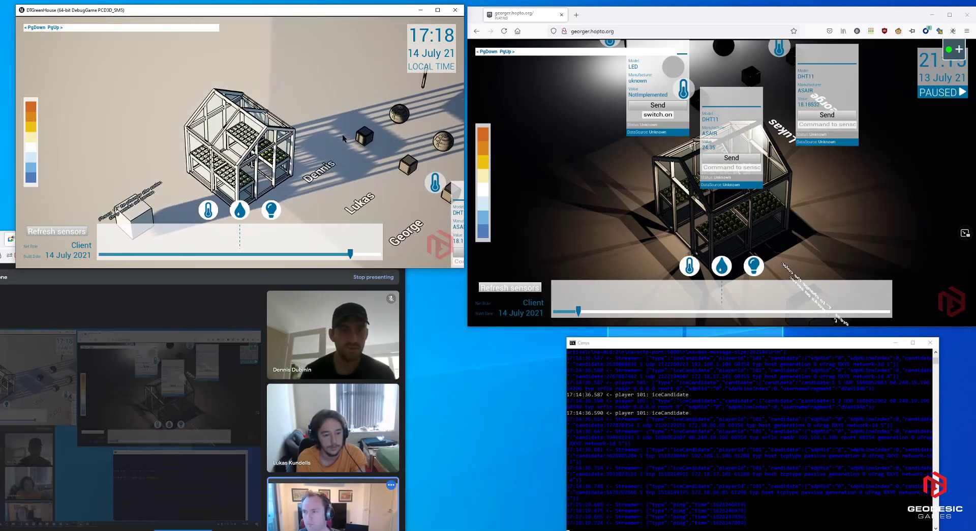
pyautogui.moveTo(343, 134); pyautogui.dragTo(355, 111)
pyautogui.click(355, 124)
pyautogui.click(352, 116)
pyautogui.click(351, 116)
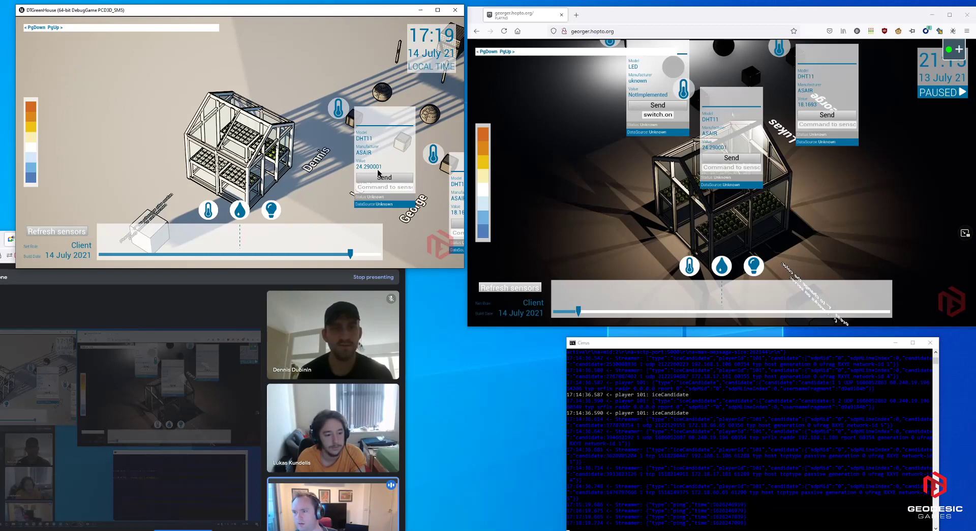
pyautogui.click(351, 125)
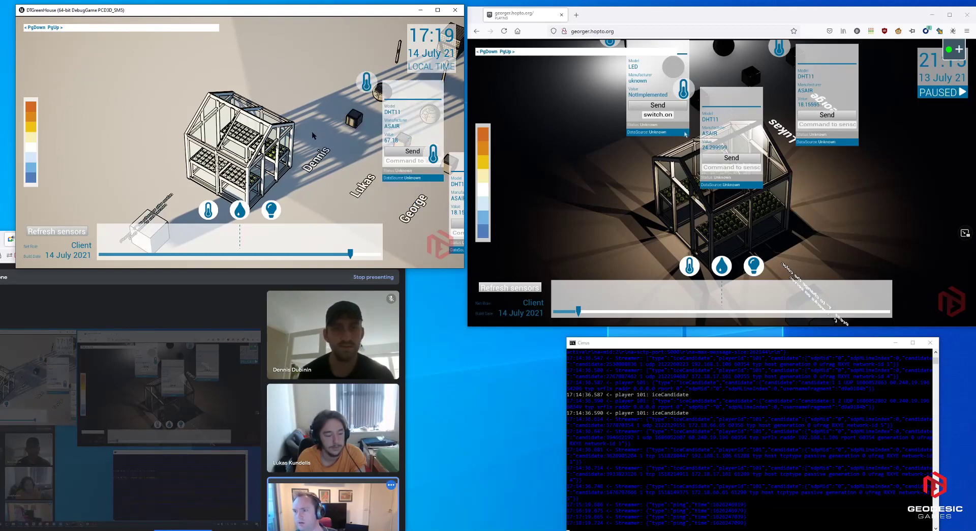
pyautogui.click(384, 103)
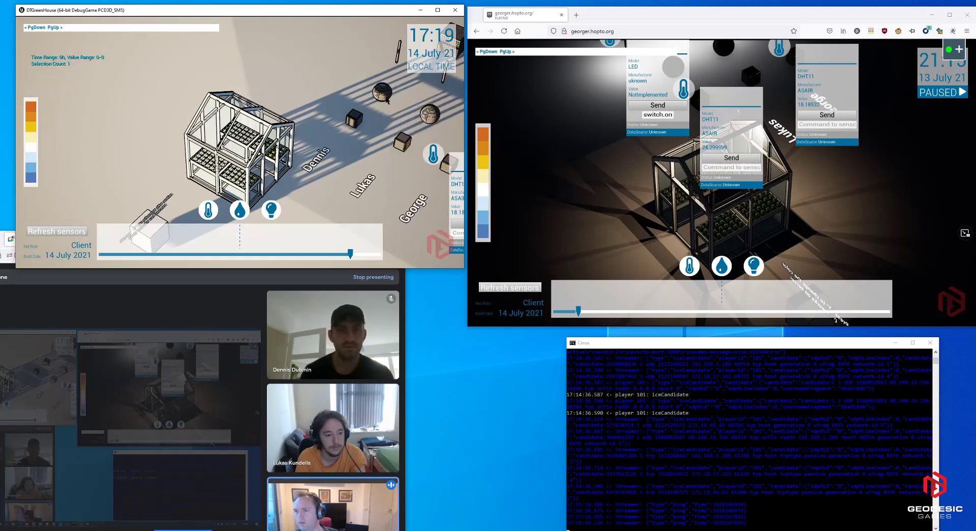
# - Check the readings on the second column's cube and sphere sensors and close their data cards
pyautogui.click(391, 124)
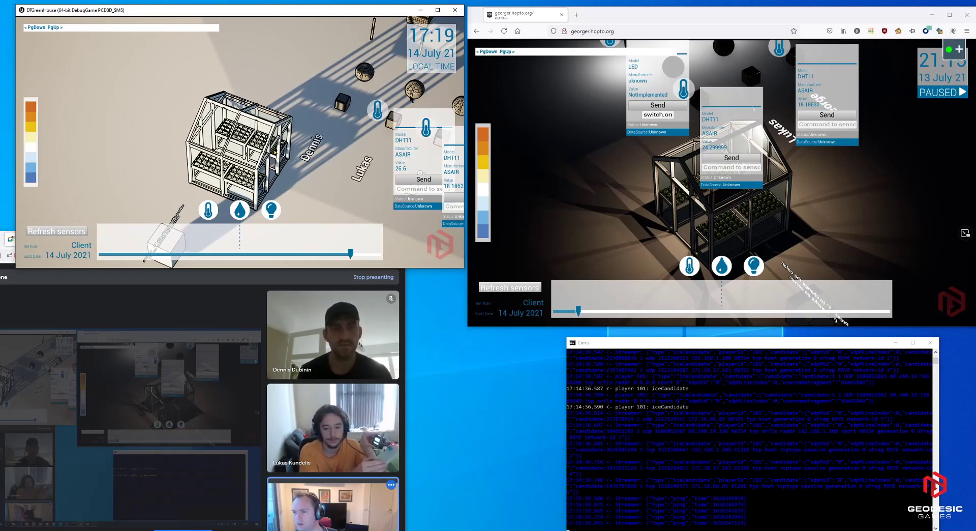
pyautogui.click(391, 123)
pyautogui.click(413, 90)
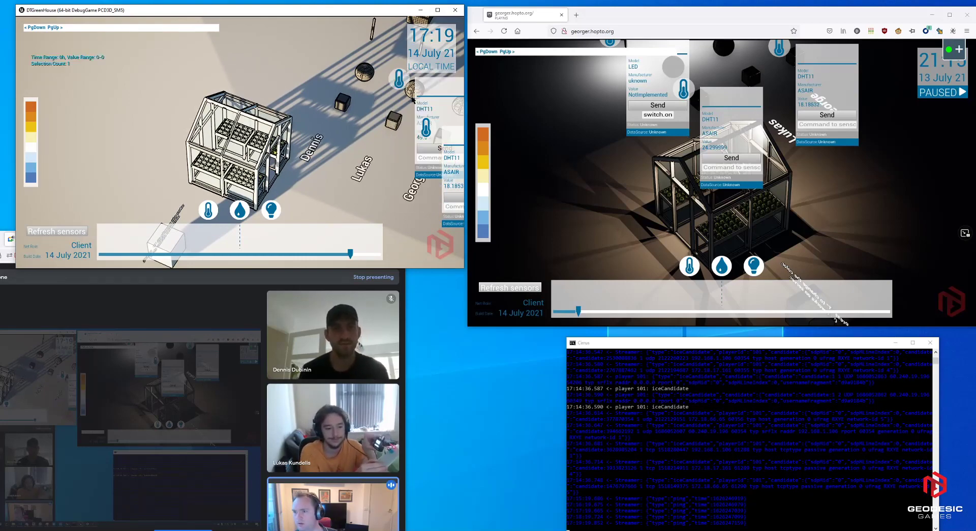
pyautogui.moveTo(413, 91); pyautogui.dragTo(290, 50)
pyautogui.click(347, 46)
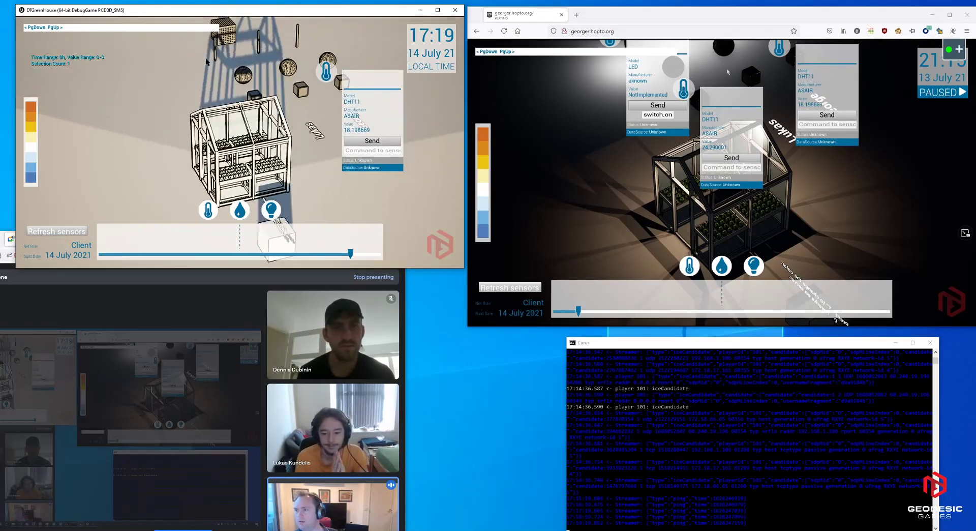
# - Open the LED device's card behind the greenhouse and send it the command switch.on
pyautogui.click(216, 51)
pyautogui.moveTo(342, 122); pyautogui.dragTo(372, 124)
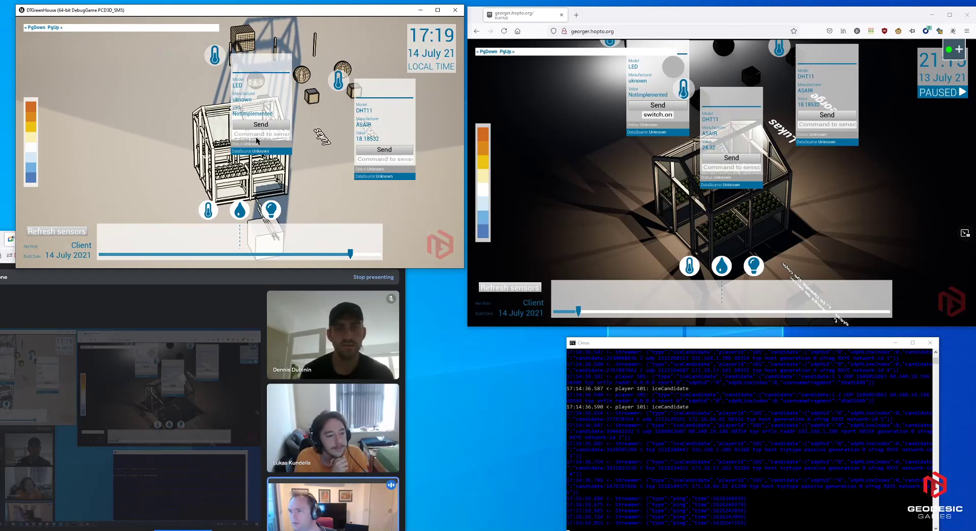
pyautogui.write('s')
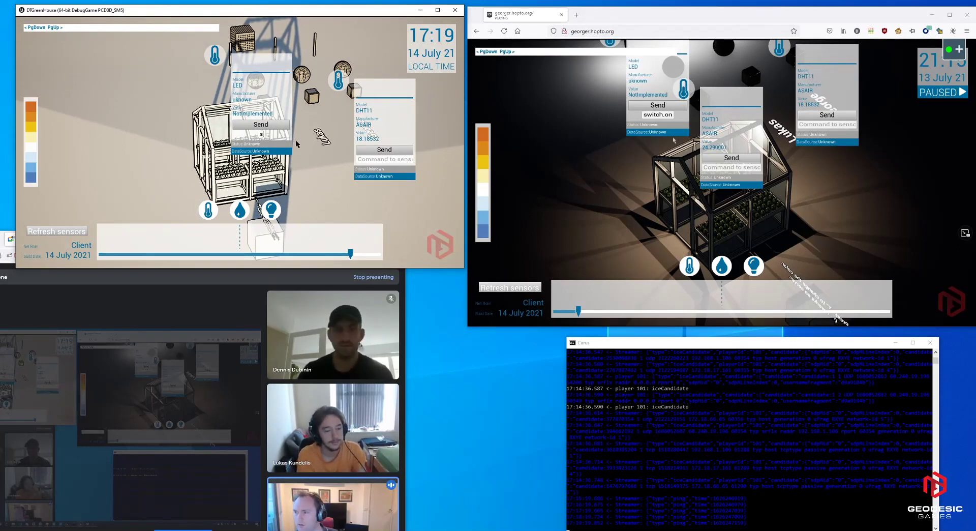
pyautogui.write('witch.on')
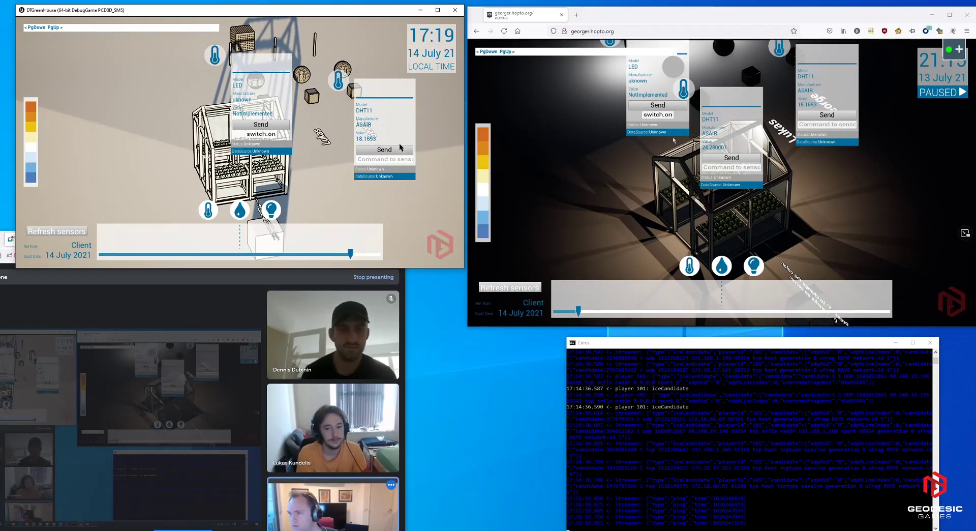
pyautogui.click(261, 124)
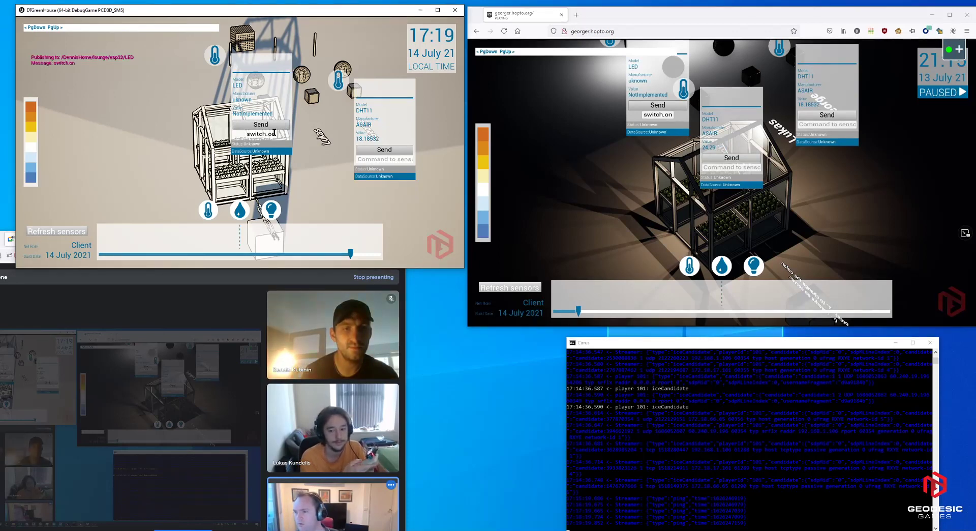
# - Send the command switch.off to the LED device and close its card
pyautogui.press('BackSpace')
pyautogui.write('ff')
pyautogui.press('Return')
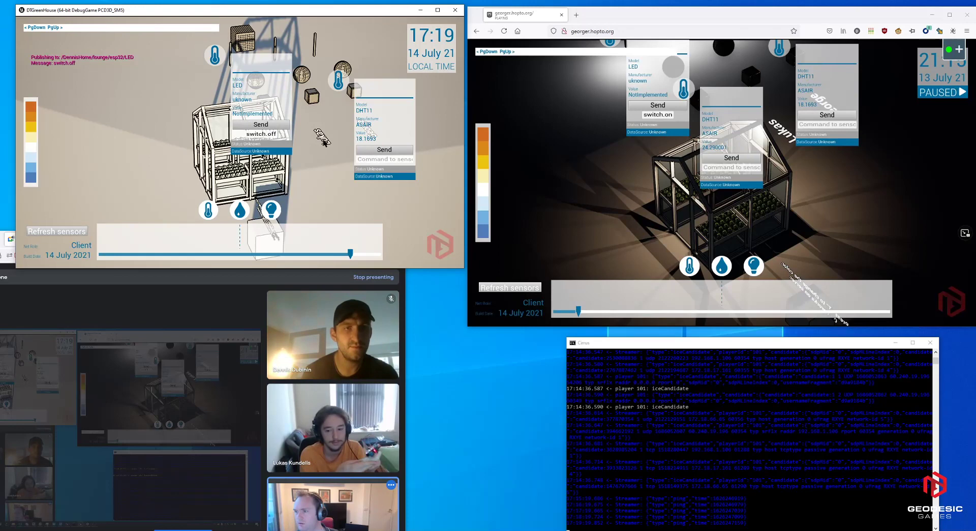
pyautogui.click(227, 65)
# - Open the buzzer device's card behind the greenhouse and send it the command buzz.on
pyautogui.click(242, 38)
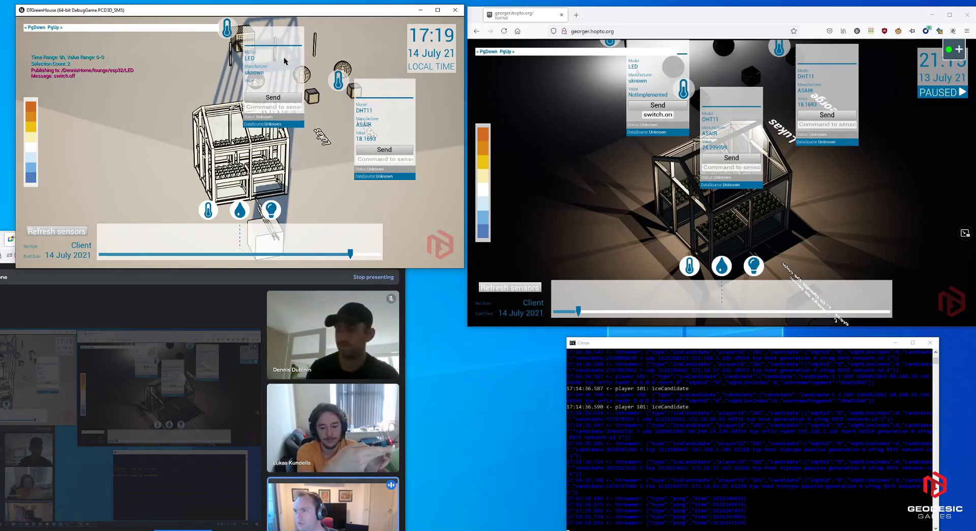
pyautogui.click(288, 111)
pyautogui.write('buzz.on')
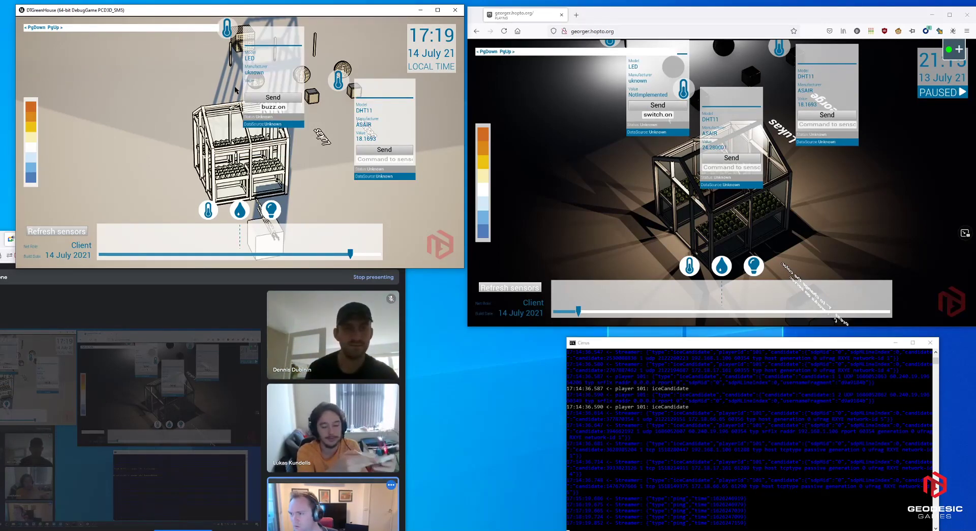
pyautogui.click(273, 97)
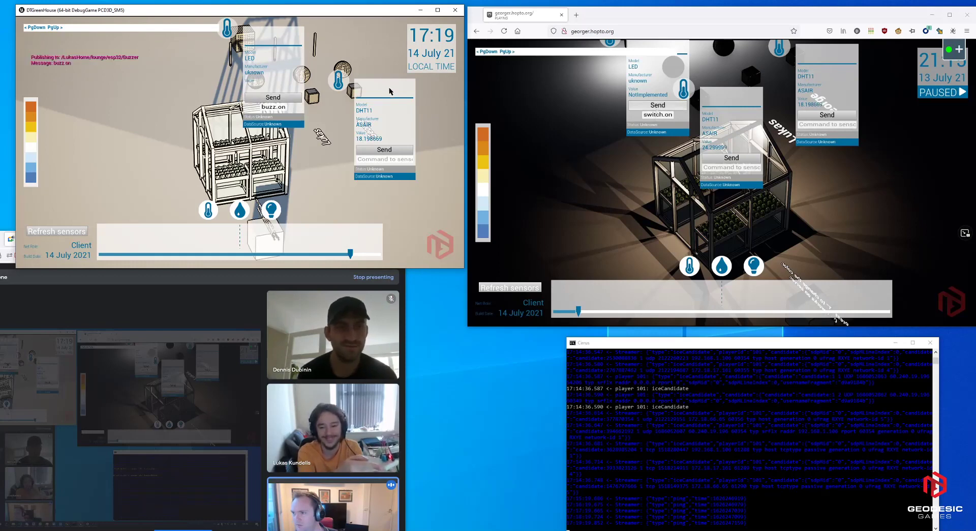
# - Send the command buzz.off to the buzzer and dismiss the device card
pyautogui.click(287, 107)
pyautogui.press('BackSpace')
pyautogui.write('ff')
pyautogui.click(284, 98)
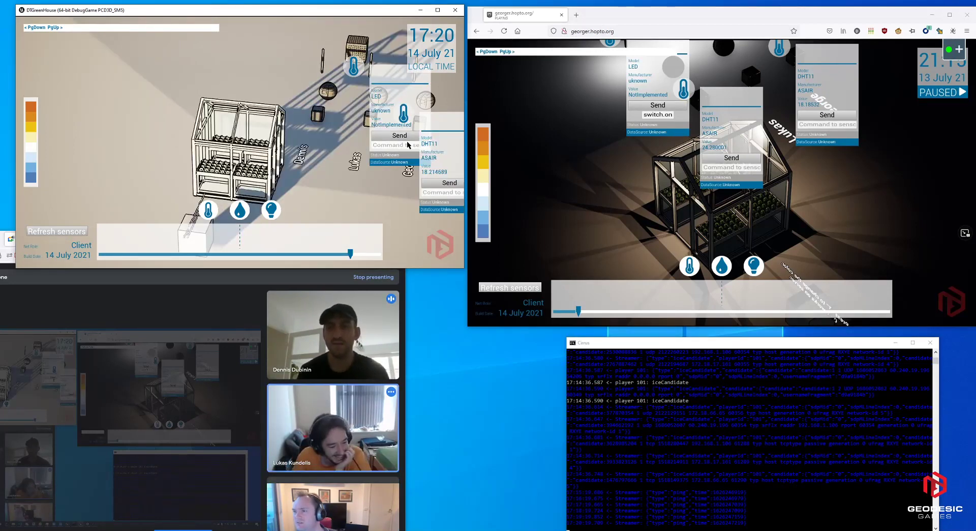
pyautogui.click(407, 145)
pyautogui.moveTo(311, 150); pyautogui.dragTo(360, 92)
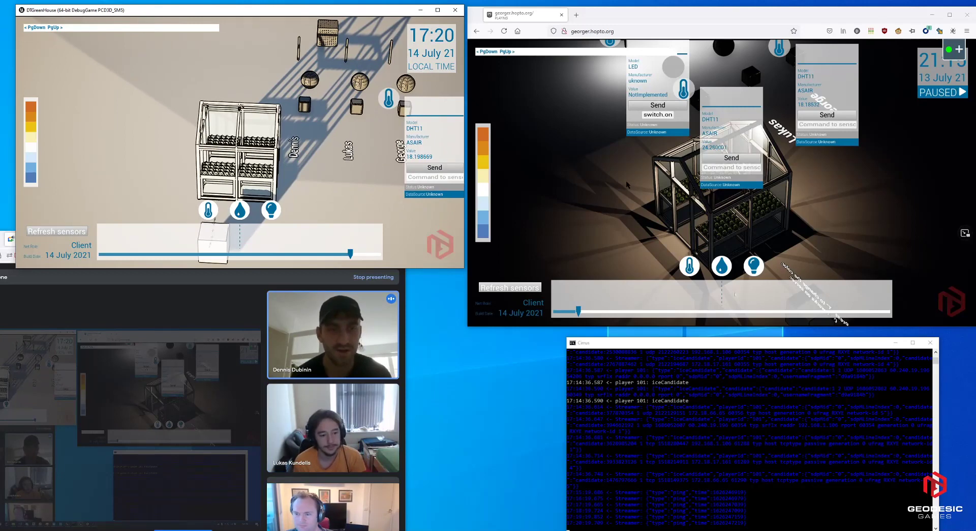
# - Switch to the georger.hopto.org browser stream and resume its paused timeline at local time
pyautogui.click(753, 266)
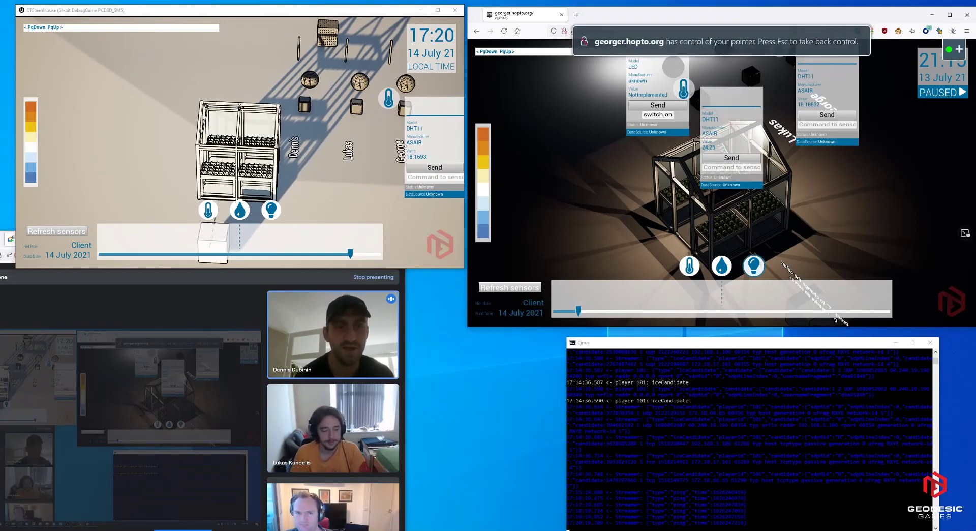
pyautogui.click(753, 266)
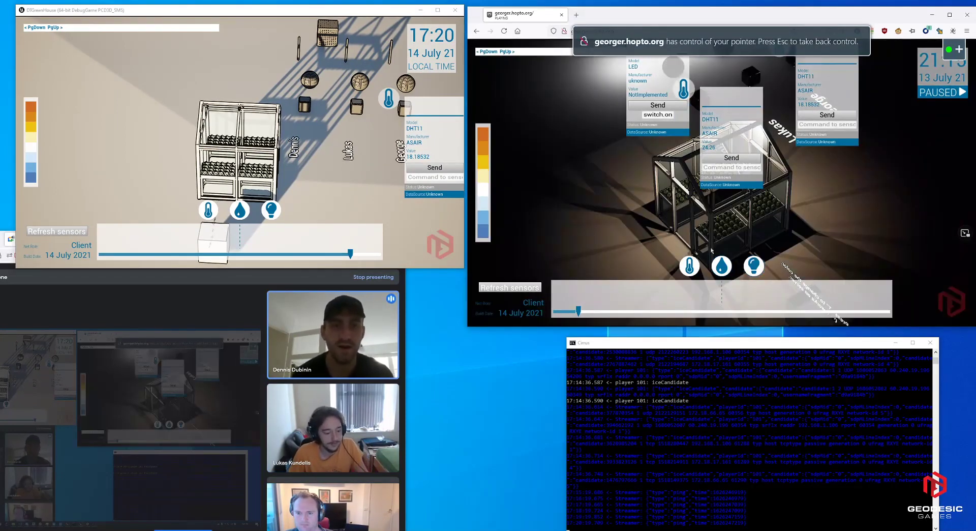
pyautogui.press('Escape')
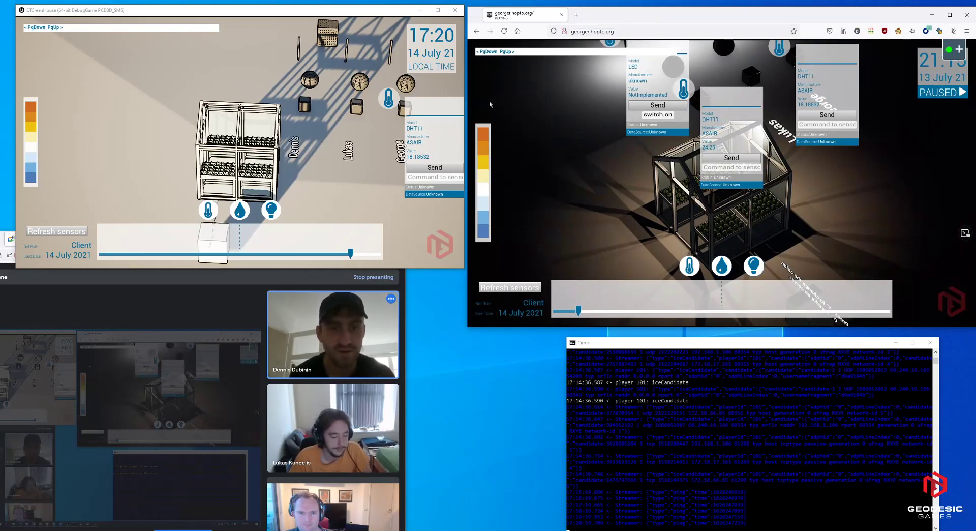
pyautogui.click(943, 93)
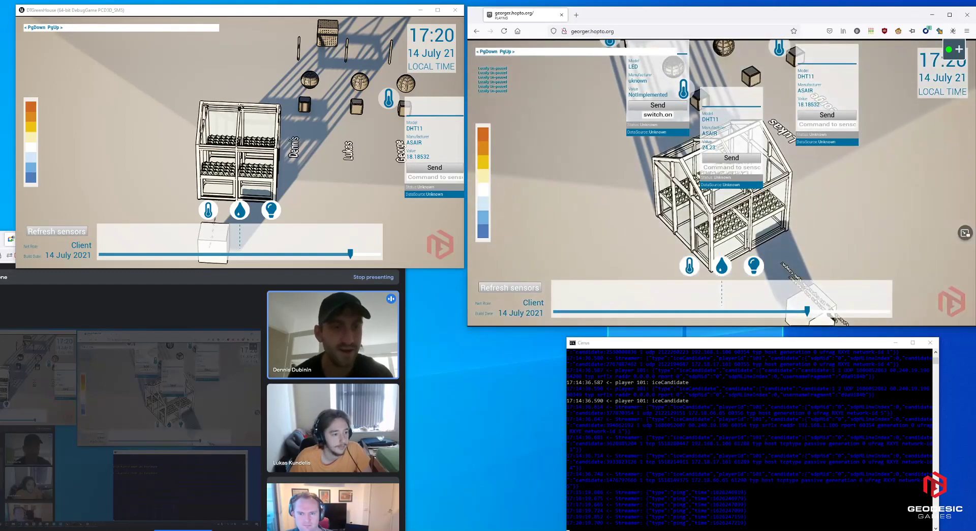
# - Close the open DHT11 and LED data cards in the browser scene, including the sphere sensor's card after checking its reading
pyautogui.click(788, 60)
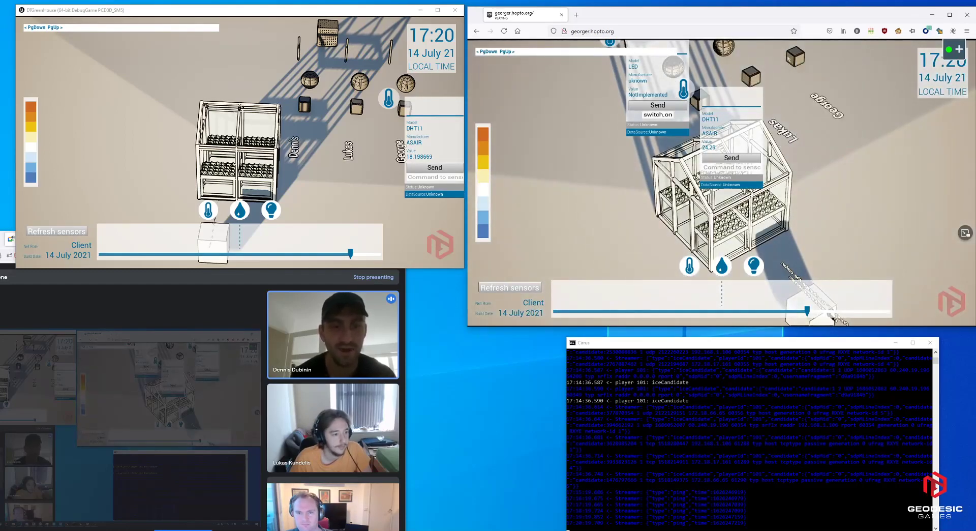
pyautogui.click(697, 107)
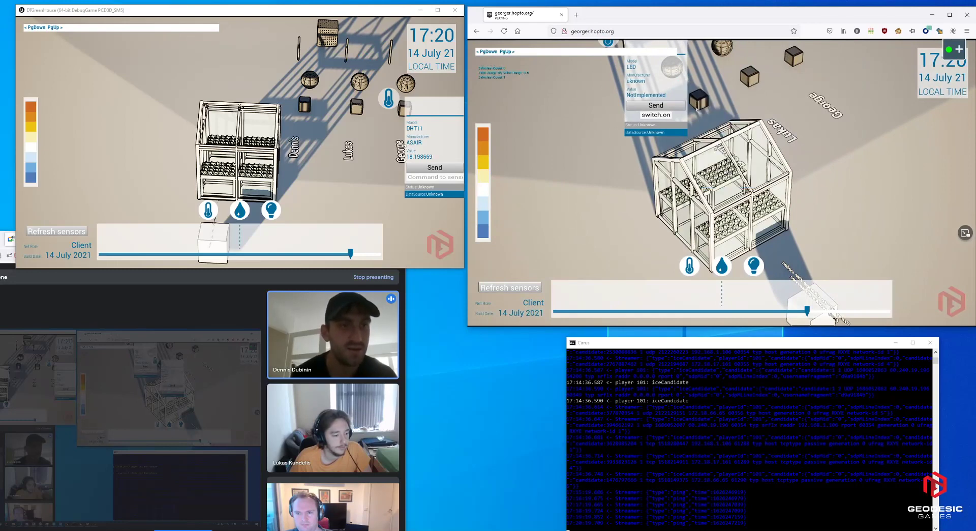
pyautogui.click(672, 67)
pyautogui.moveTo(672, 66); pyautogui.dragTo(630, 47)
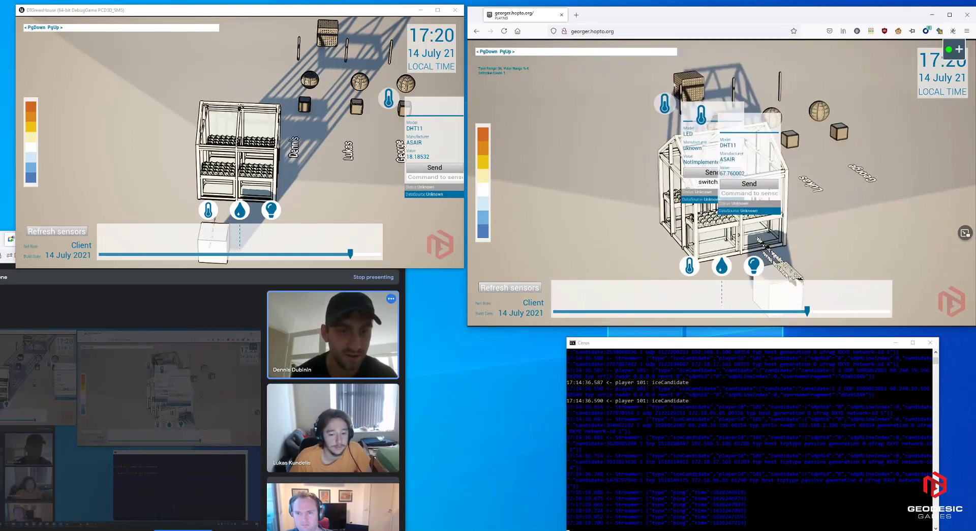
pyautogui.click(695, 123)
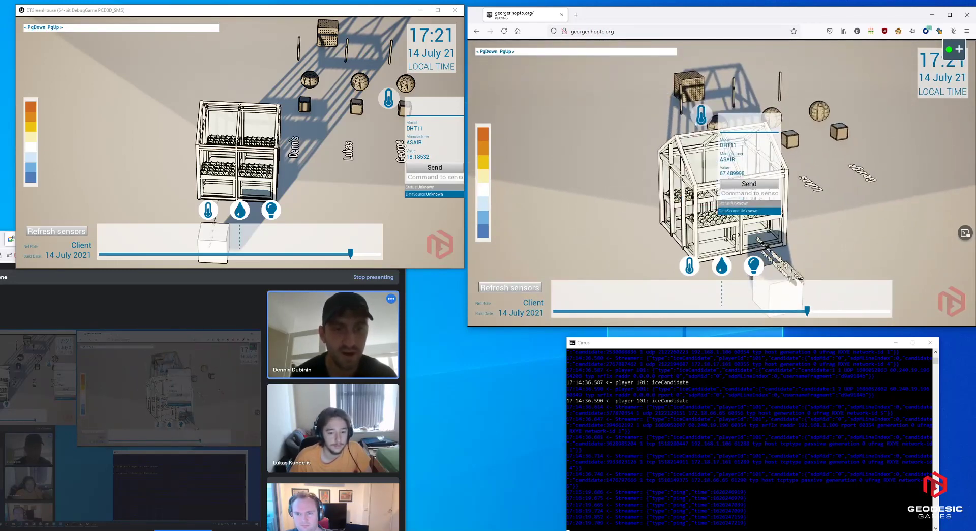
pyautogui.click(666, 99)
pyautogui.moveTo(666, 99); pyautogui.dragTo(732, 127)
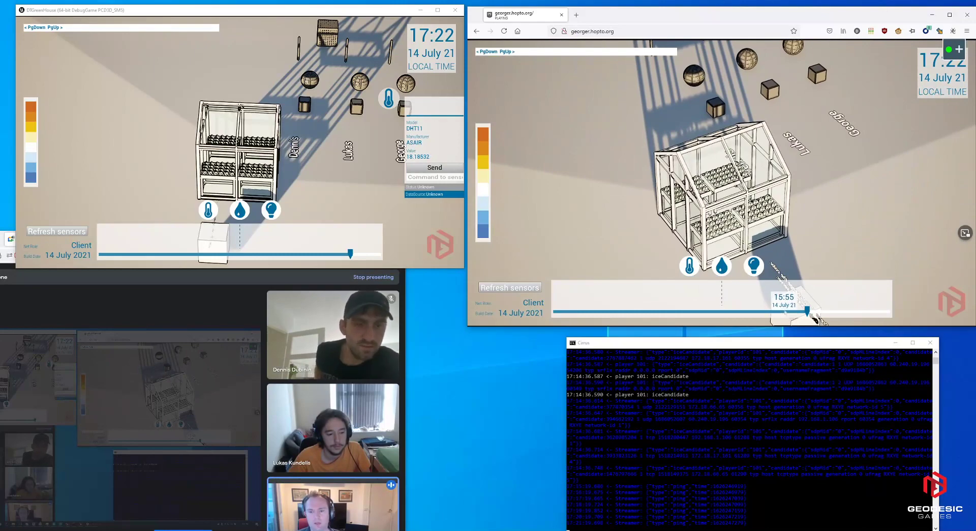
# - Scrub the browser timeline to 00:59 on 15 July 21 and open the DHT11 card of the third column's cube
pyautogui.click(784, 312)
pyautogui.moveTo(785, 312); pyautogui.dragTo(725, 311)
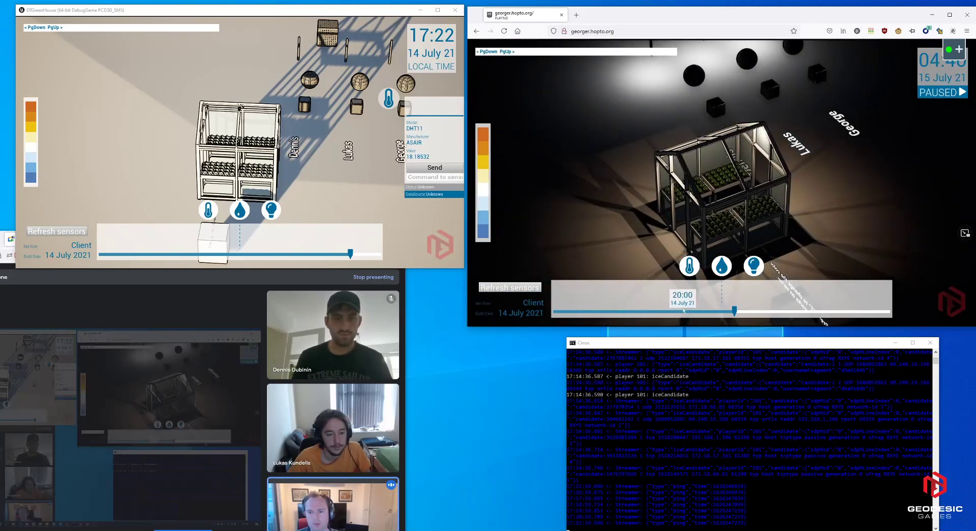
pyautogui.click(684, 310)
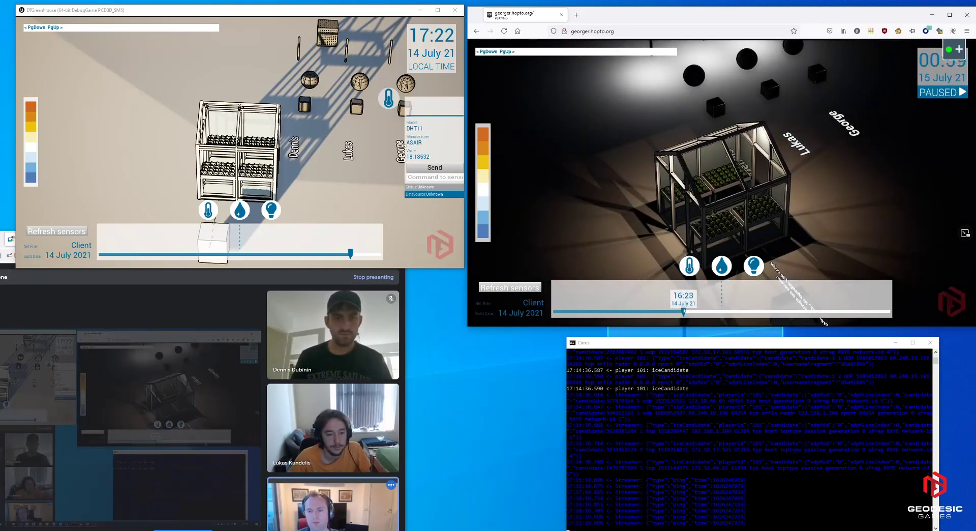
pyautogui.click(820, 81)
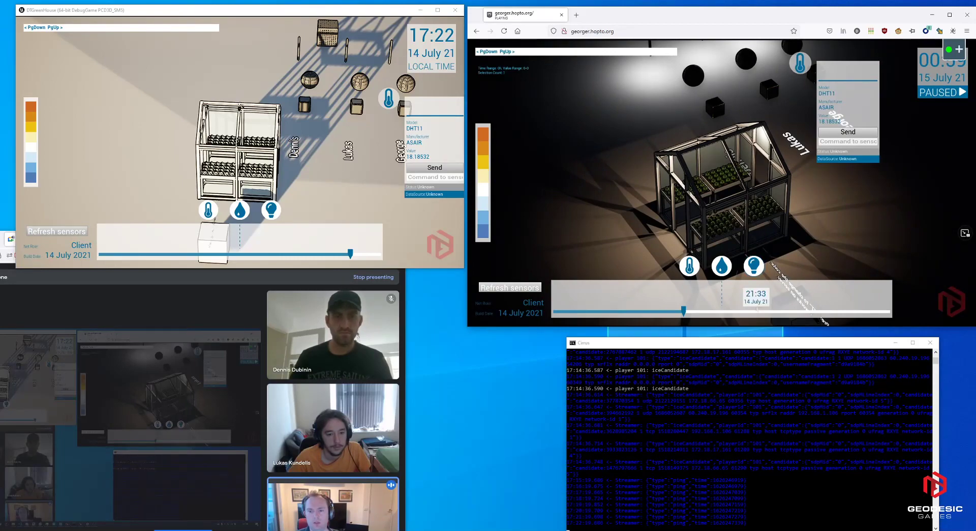
# - Scrub the browser timeline forward through 05:48 and 08:34 to 15:45 on 15 July 21 to preview the lighting
pyautogui.moveTo(759, 310)
pyautogui.mouseDown()
pyautogui.moveTo(780, 312)
pyautogui.moveTo(732, 311)
pyautogui.moveTo(749, 311)
pyautogui.mouseUp()
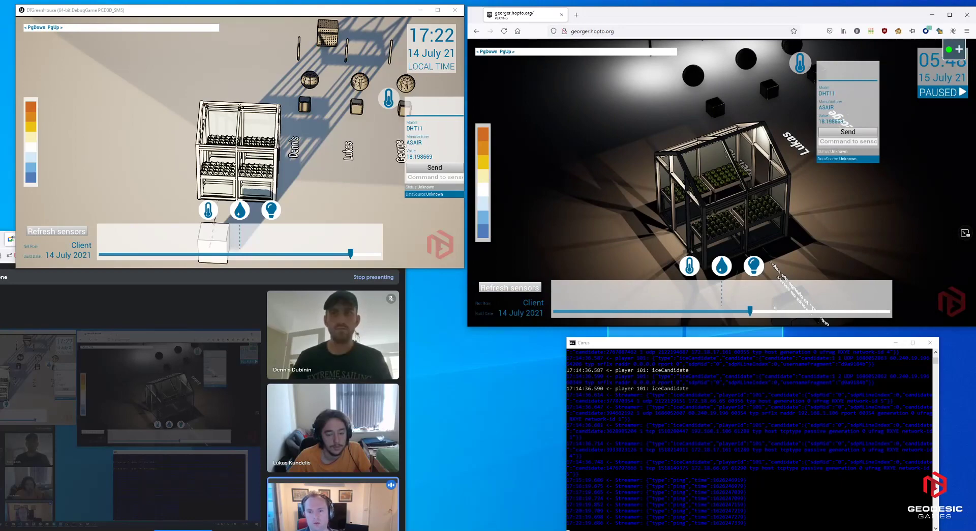
pyautogui.moveTo(749, 311); pyautogui.dragTo(788, 311)
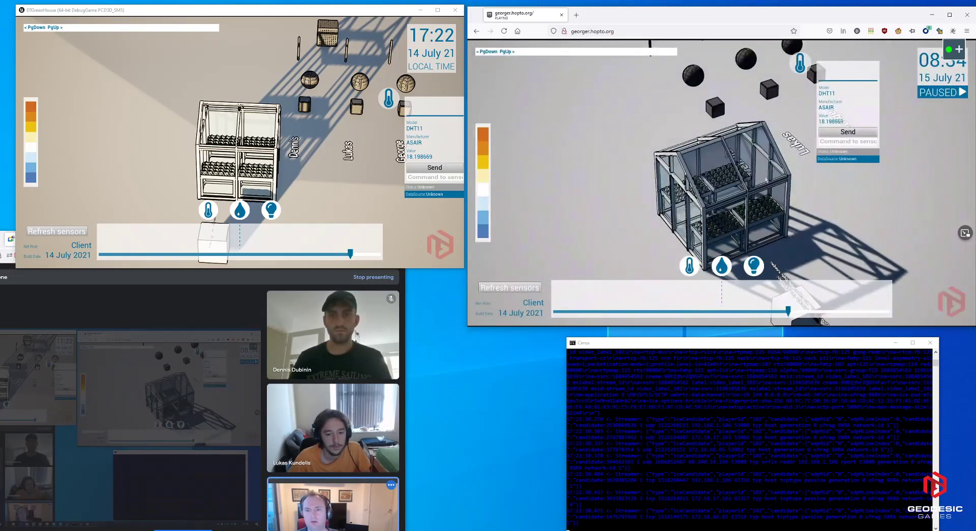
pyautogui.moveTo(744, 310); pyautogui.dragTo(889, 311)
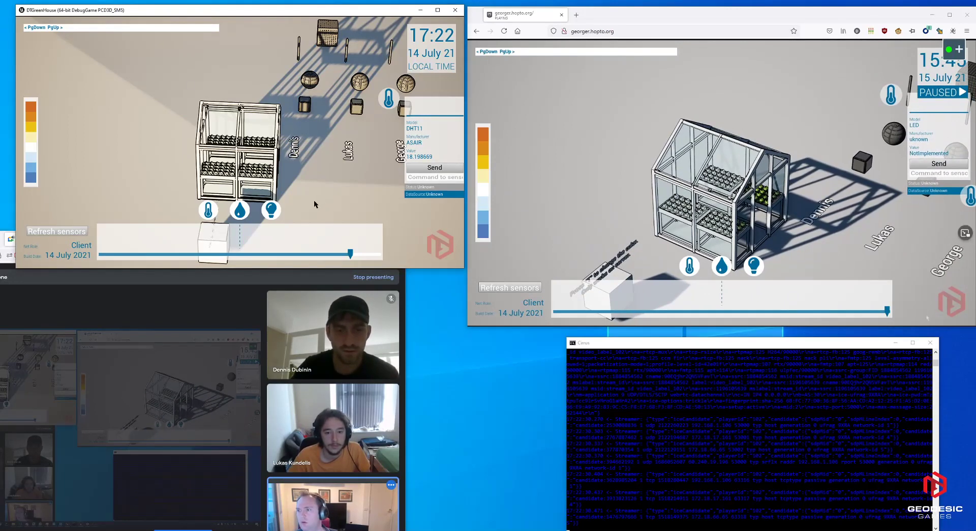
# - Switch to the DTGreenHouse desktop window, turn on the temperature heat map, and view it from around the greenhouse
pyautogui.moveTo(316, 202); pyautogui.dragTo(342, 235)
pyautogui.moveTo(382, 205); pyautogui.dragTo(408, 170)
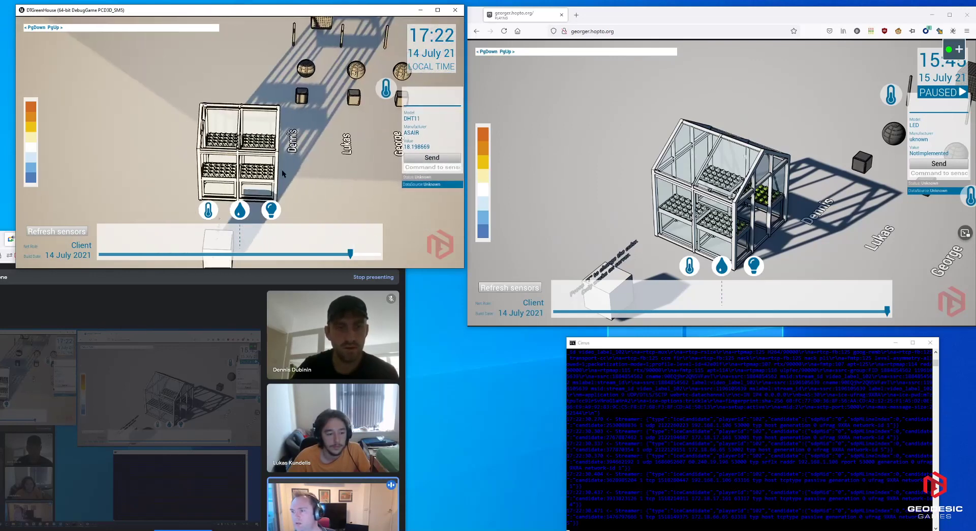
pyautogui.moveTo(338, 151); pyautogui.dragTo(303, 194)
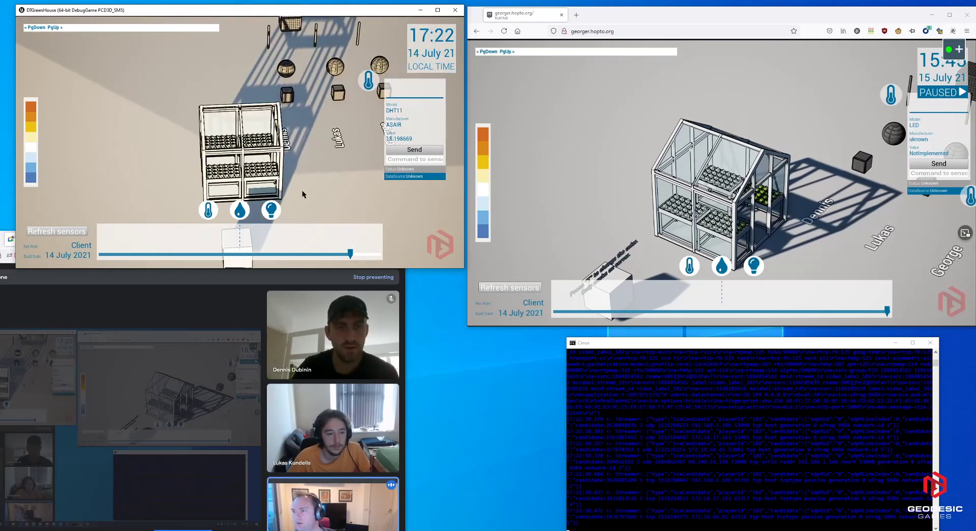
pyautogui.click(213, 212)
pyautogui.moveTo(245, 158); pyautogui.dragTo(303, 83)
pyautogui.moveTo(284, 202); pyautogui.dragTo(312, 93)
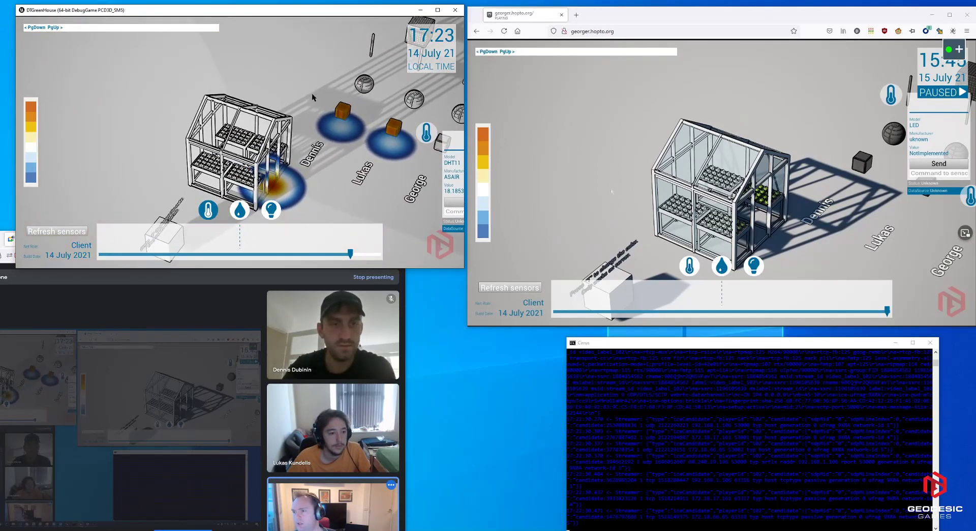
# - Examine the temperature heat spots around the orange sensor cubes and the greenhouse against the colour scale in the desktop scene
pyautogui.moveTo(338, 188); pyautogui.dragTo(299, 102)
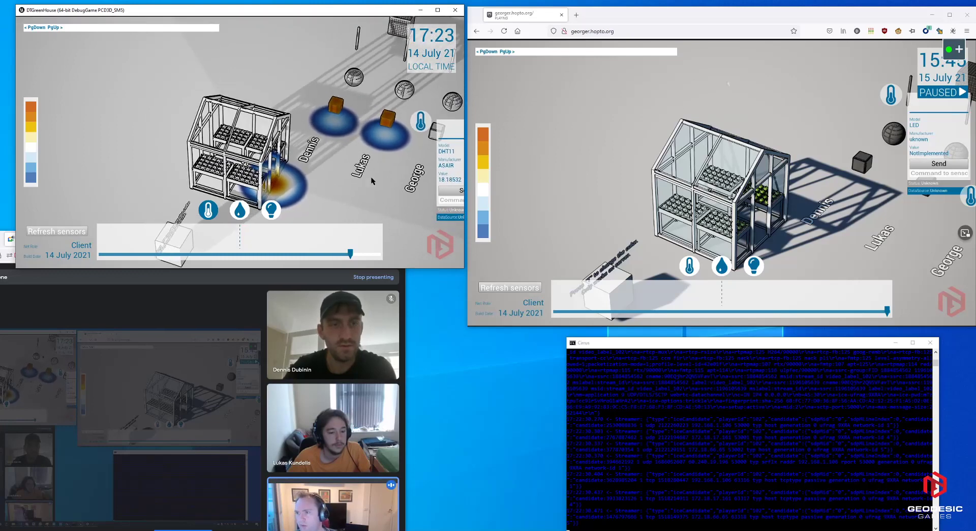
pyautogui.moveTo(370, 176); pyautogui.dragTo(322, 85)
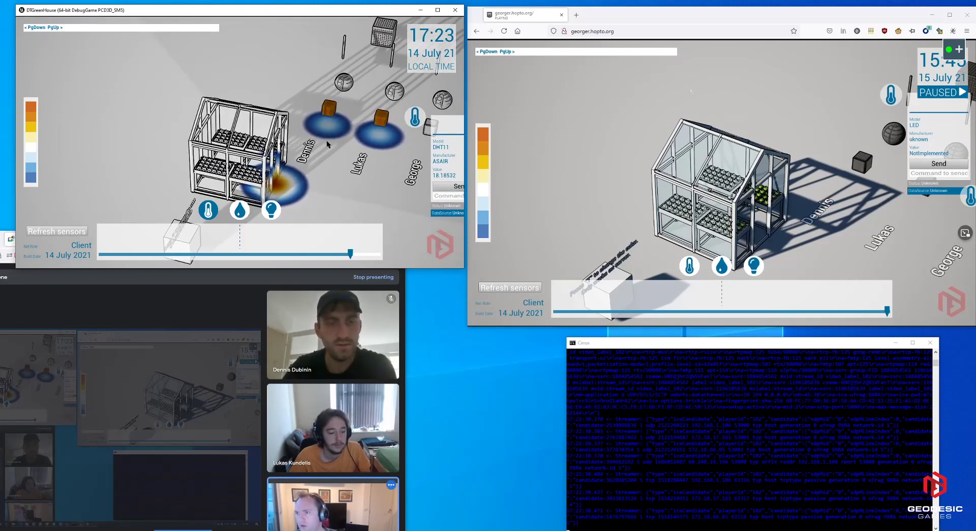
pyautogui.moveTo(327, 140); pyautogui.dragTo(328, 139)
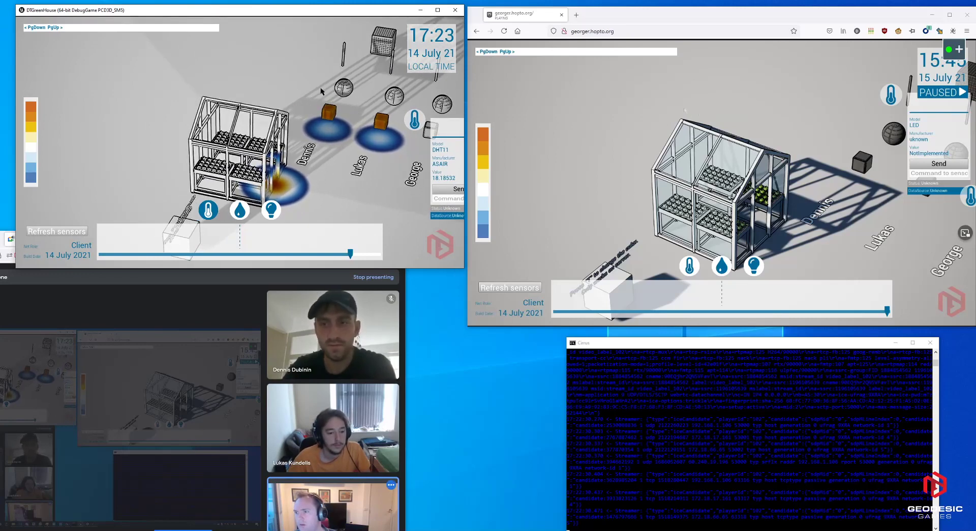
pyautogui.moveTo(327, 140); pyautogui.dragTo(339, 140)
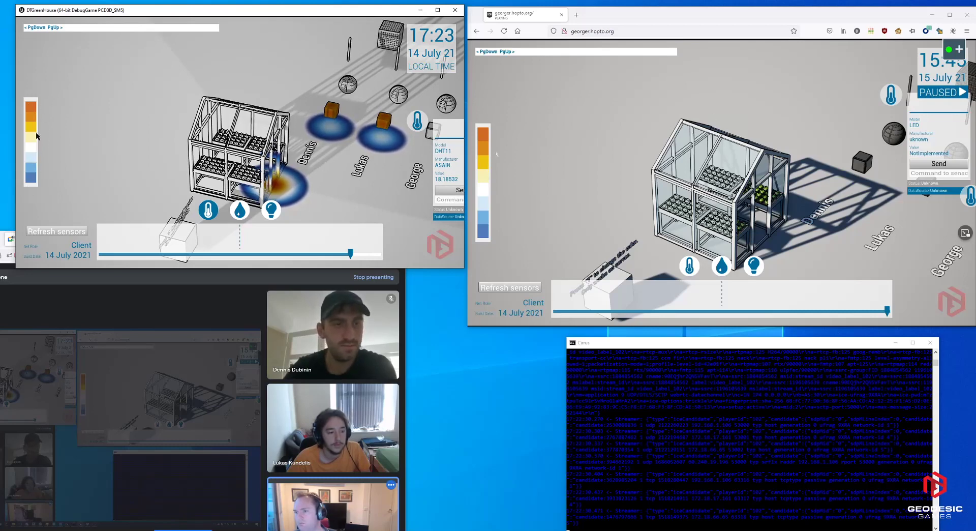
pyautogui.moveTo(331, 130)
pyautogui.mouseDown()
pyautogui.moveTo(339, 130)
pyautogui.moveTo(308, 132)
pyautogui.moveTo(325, 125)
pyautogui.mouseUp()
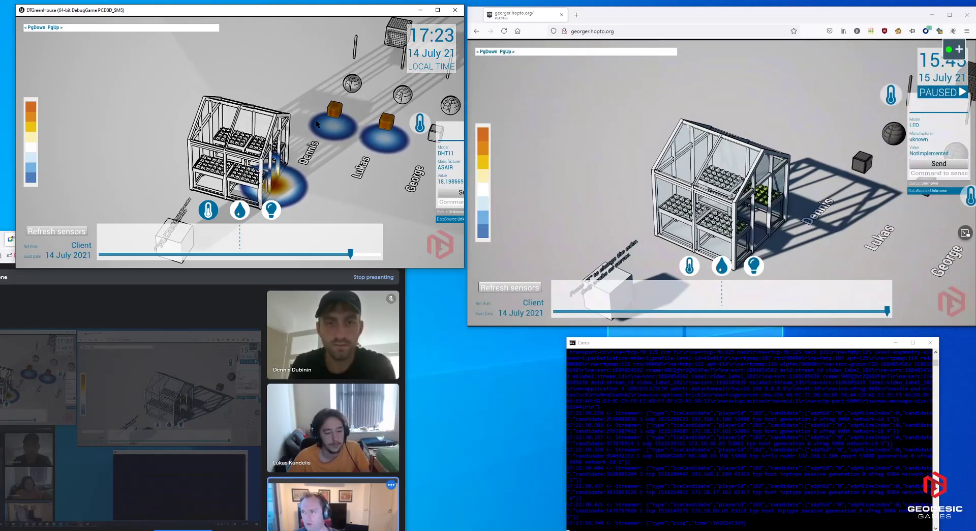
pyautogui.moveTo(317, 123); pyautogui.dragTo(300, 120)
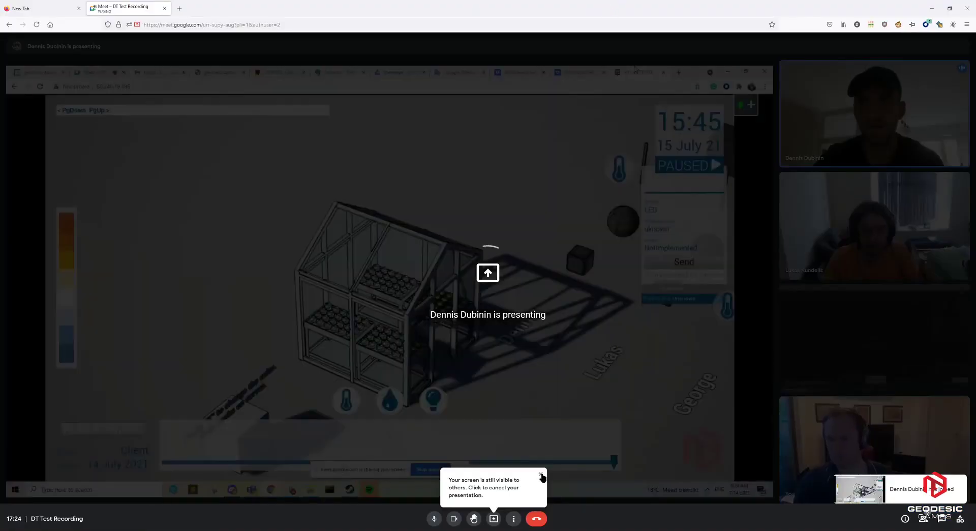
# - Switch to the Google Meet call and dismiss the notice about the screen still being visible to others
pyautogui.click(541, 474)
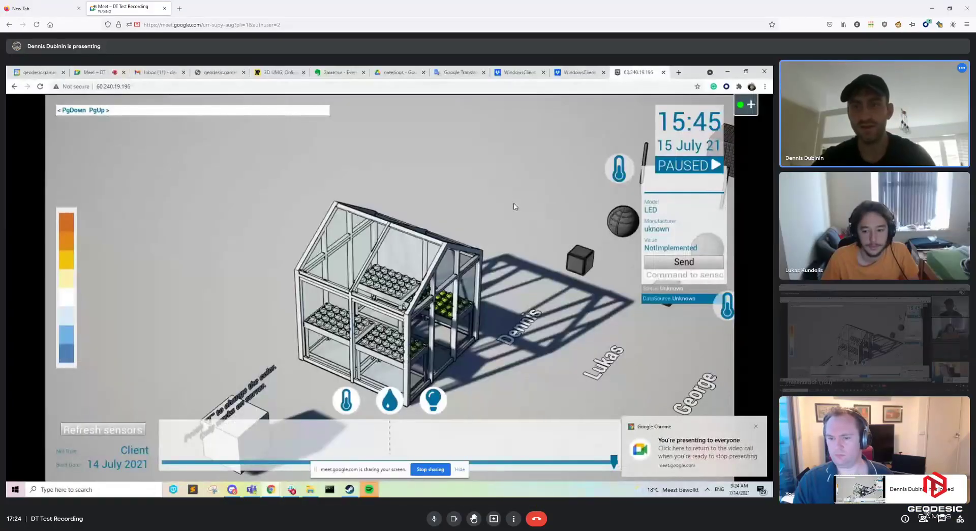